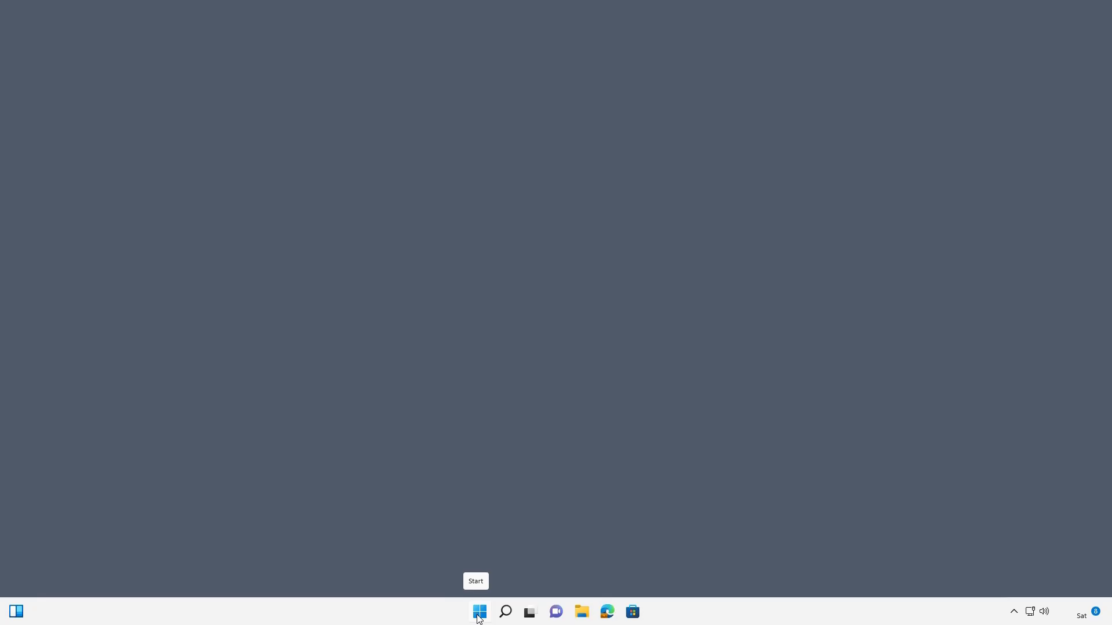
# - Search Settings for 'work or school' and view the connected work account's details
pyautogui.click(478, 618)
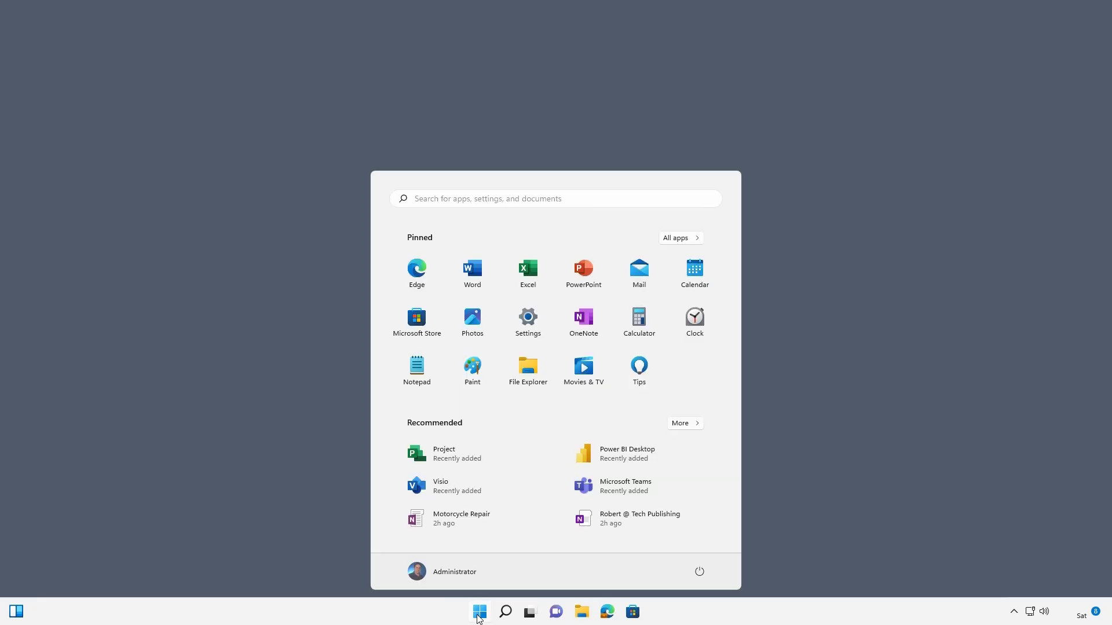
pyautogui.click(463, 199)
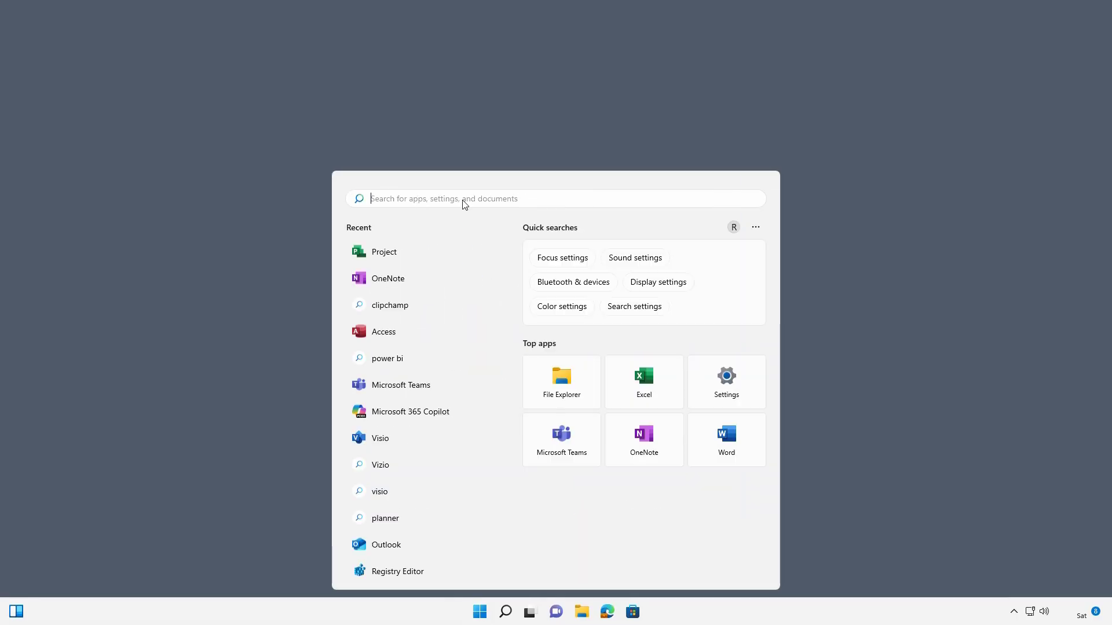
pyautogui.write('work or scho')
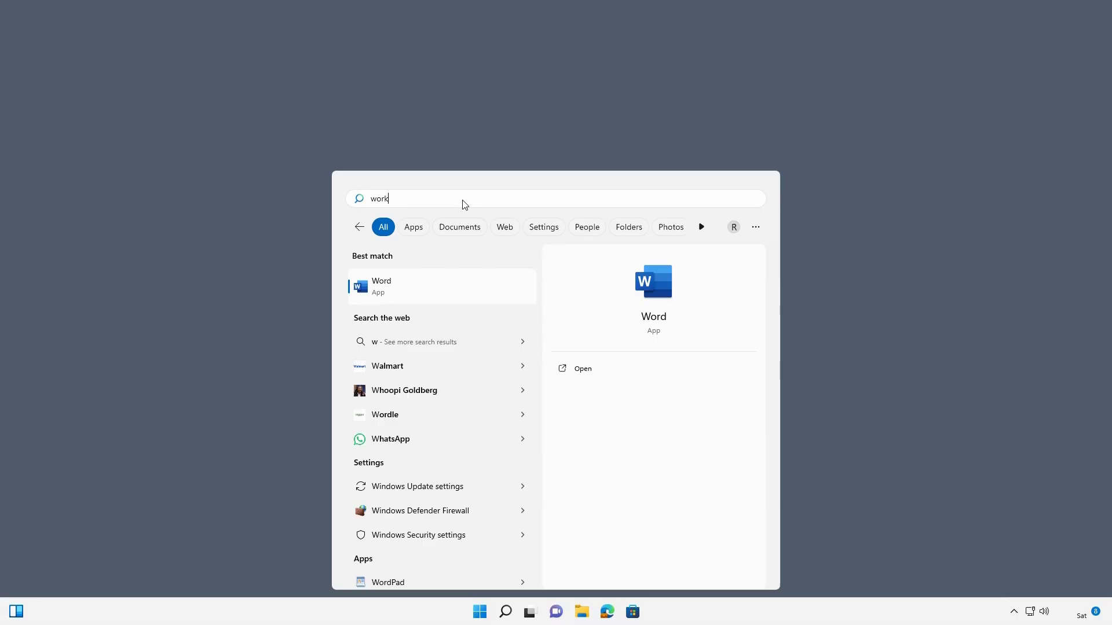
pyautogui.write('ol')
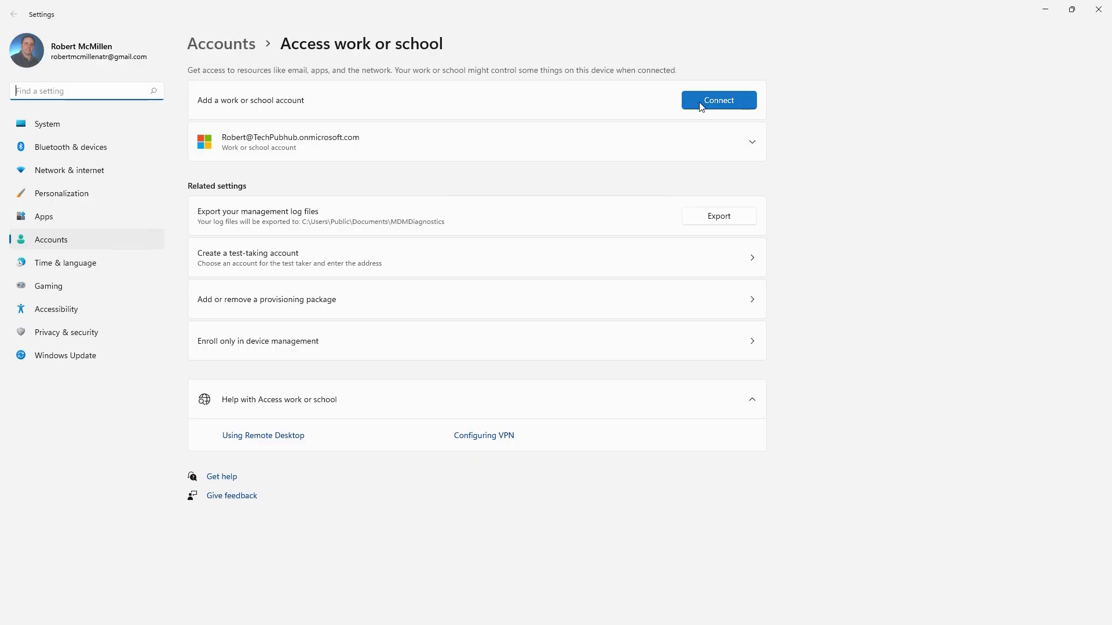
pyautogui.click(647, 145)
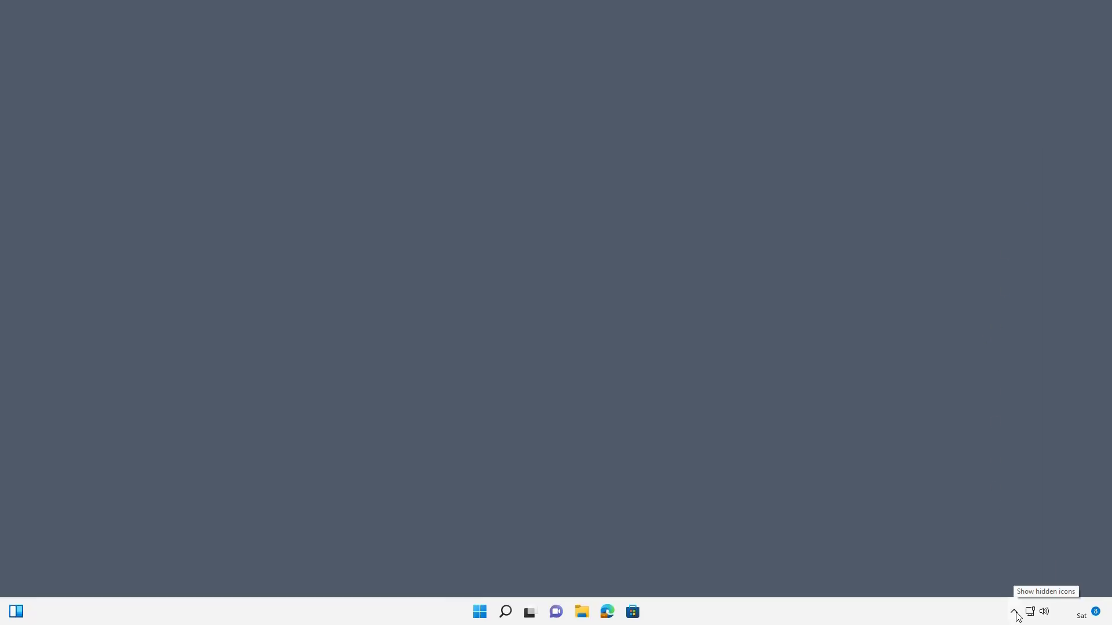
# - From the OneDrive tray icon, open the synced OneDrive - Tech Publishing.com folder
pyautogui.click(1015, 614)
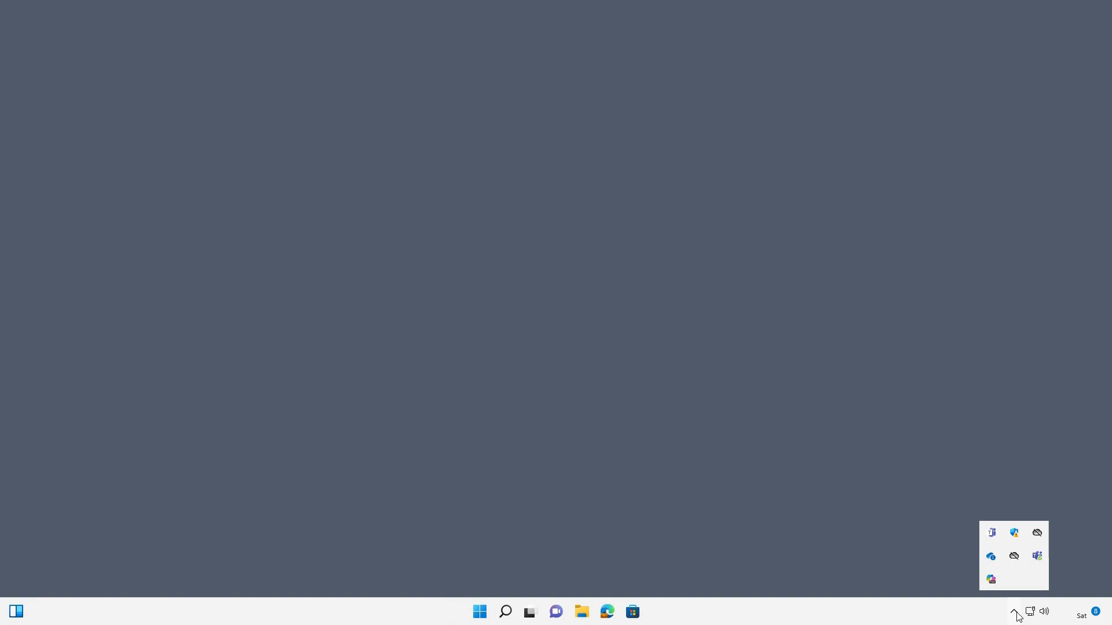
pyautogui.click(991, 558)
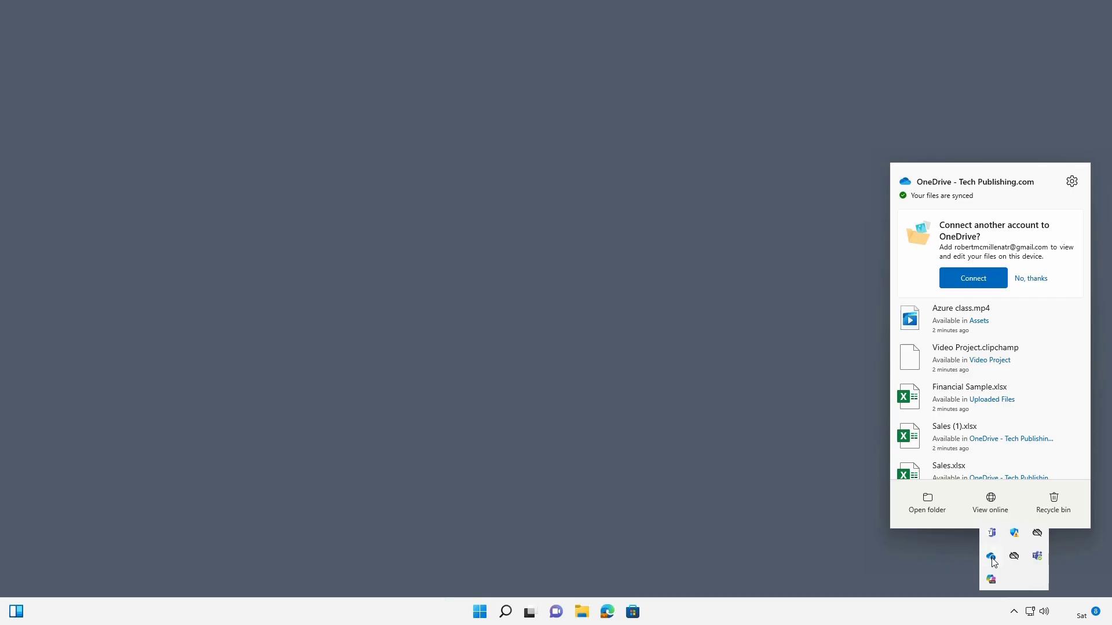
pyautogui.click(992, 559)
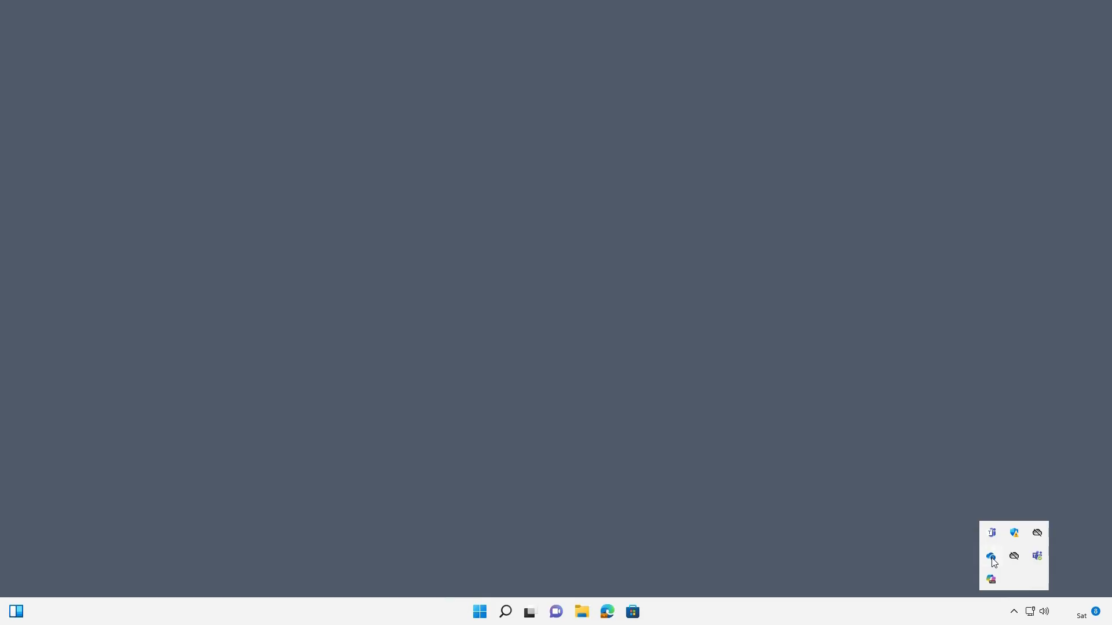
pyautogui.click(992, 560)
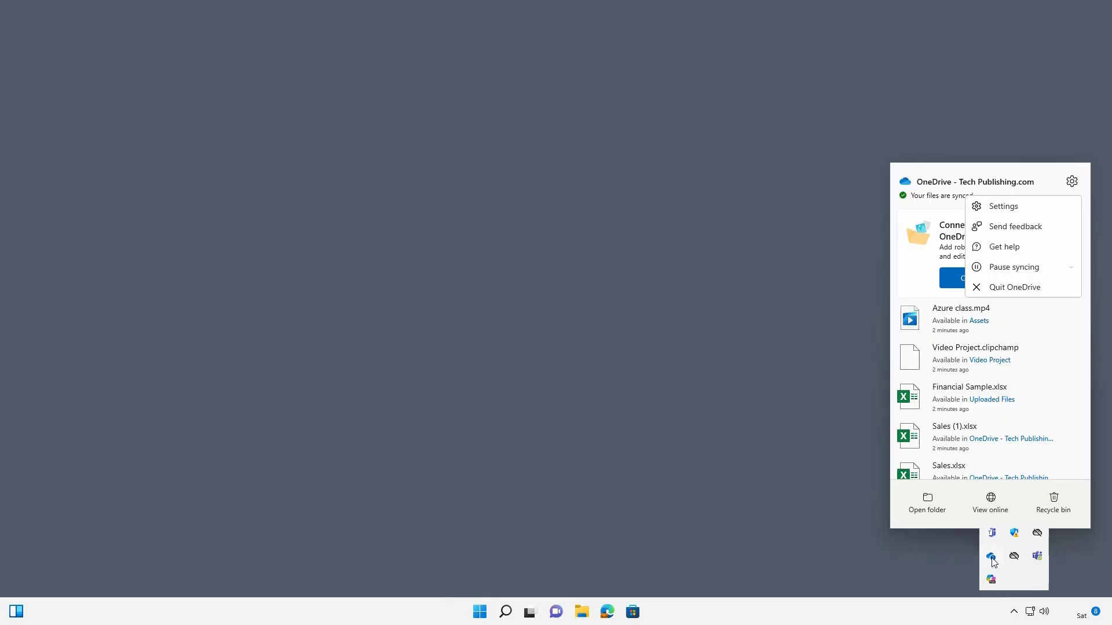
pyautogui.click(925, 502)
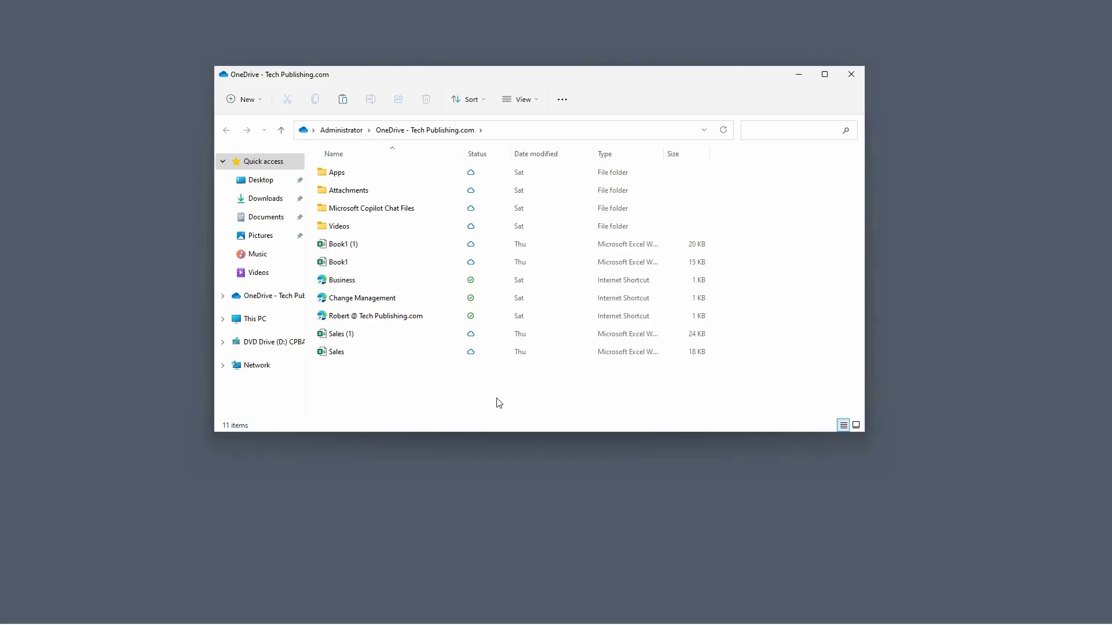
# - Maximize Explorer, expand OneDrive, and browse Apps, Attachments, then Microsoft Copilot Chat Files
pyautogui.click(825, 75)
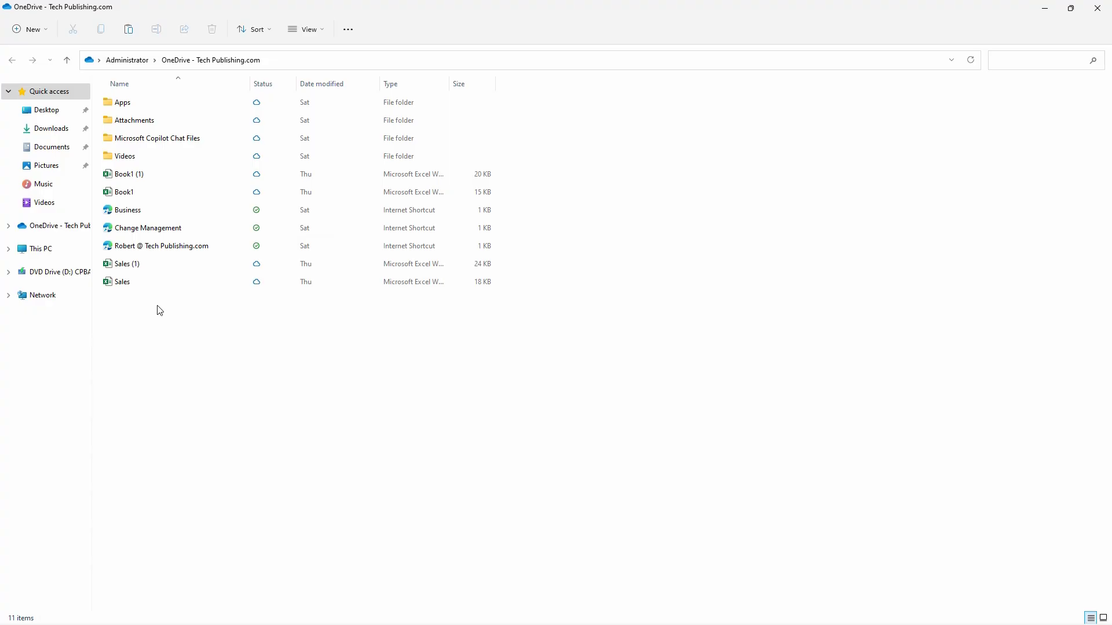
pyautogui.click(52, 232)
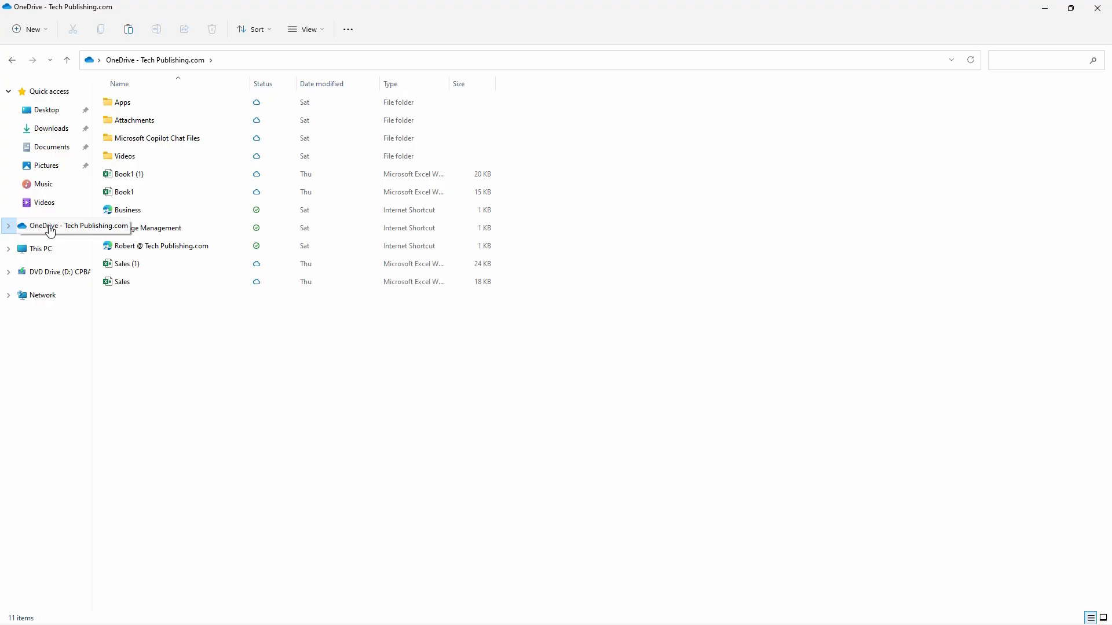
pyautogui.click(9, 227)
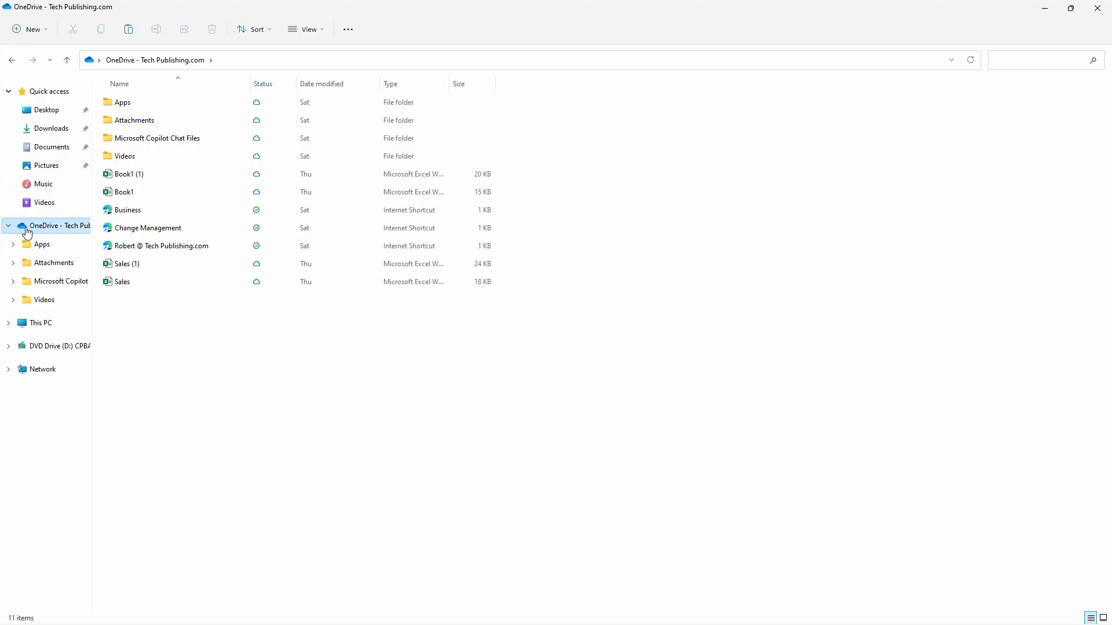
pyautogui.click(45, 247)
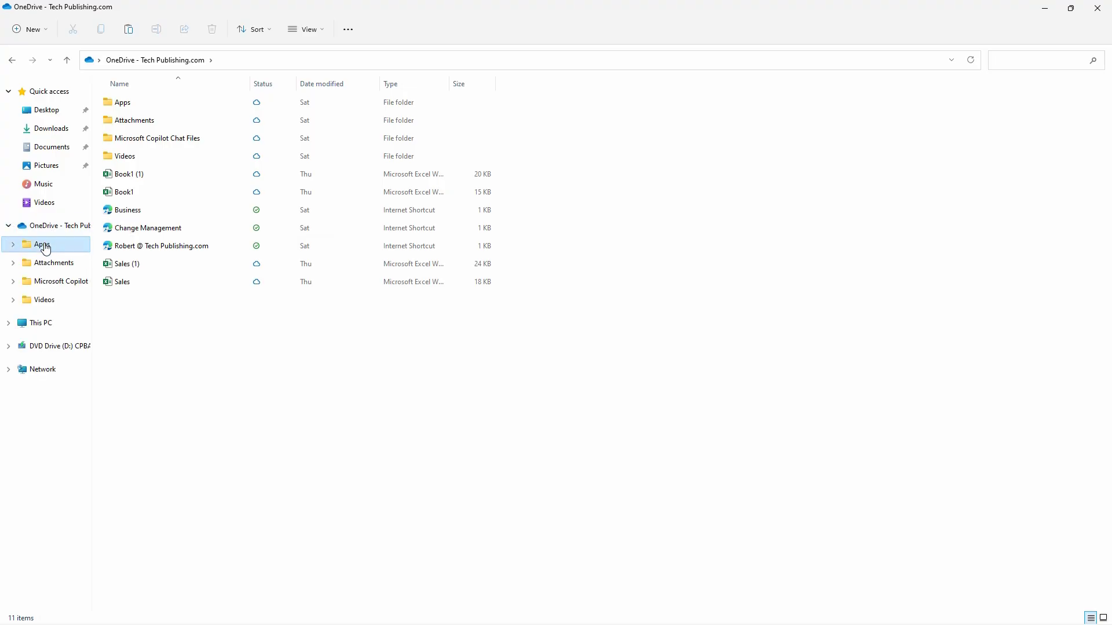
pyautogui.click(55, 264)
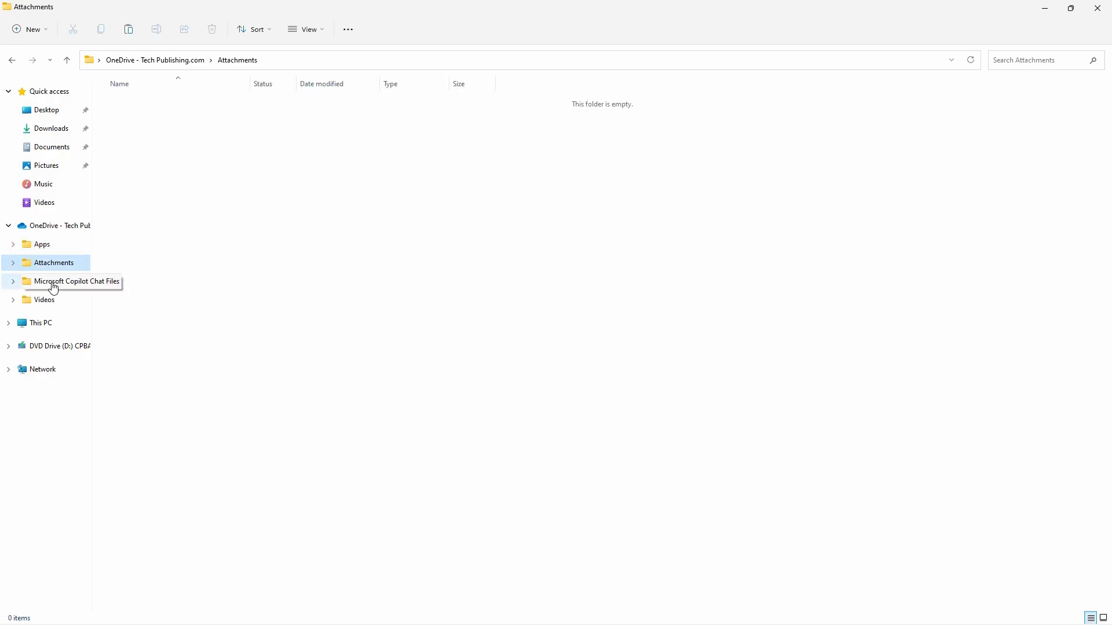
pyautogui.click(52, 283)
# - Expand This PC and Local Disk (C:), widening the navigation pane for full names
pyautogui.click(9, 326)
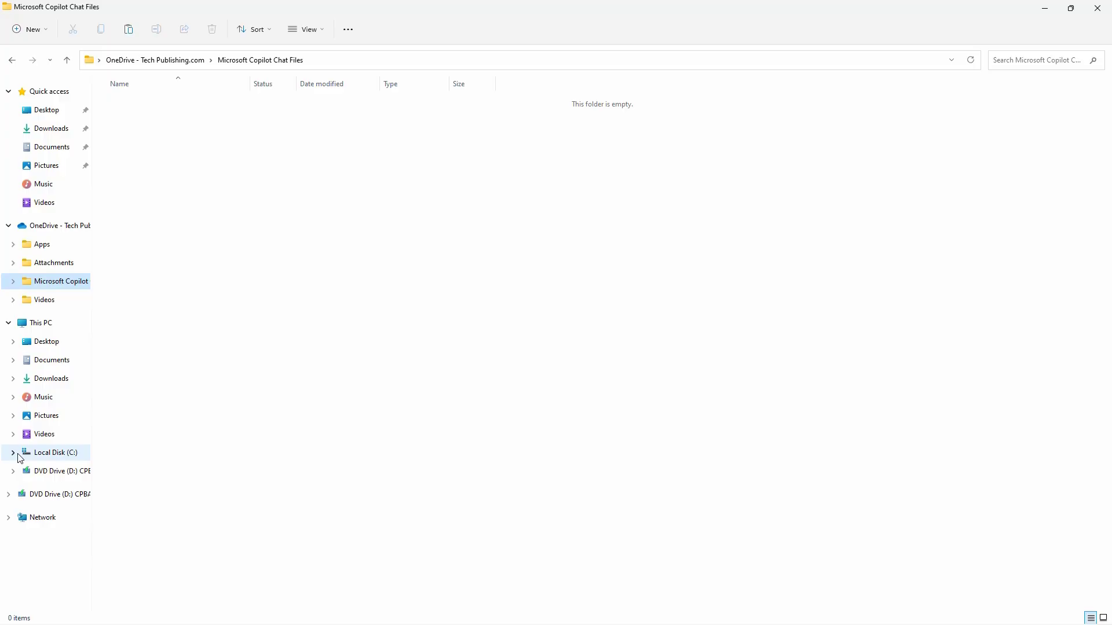
pyautogui.click(13, 454)
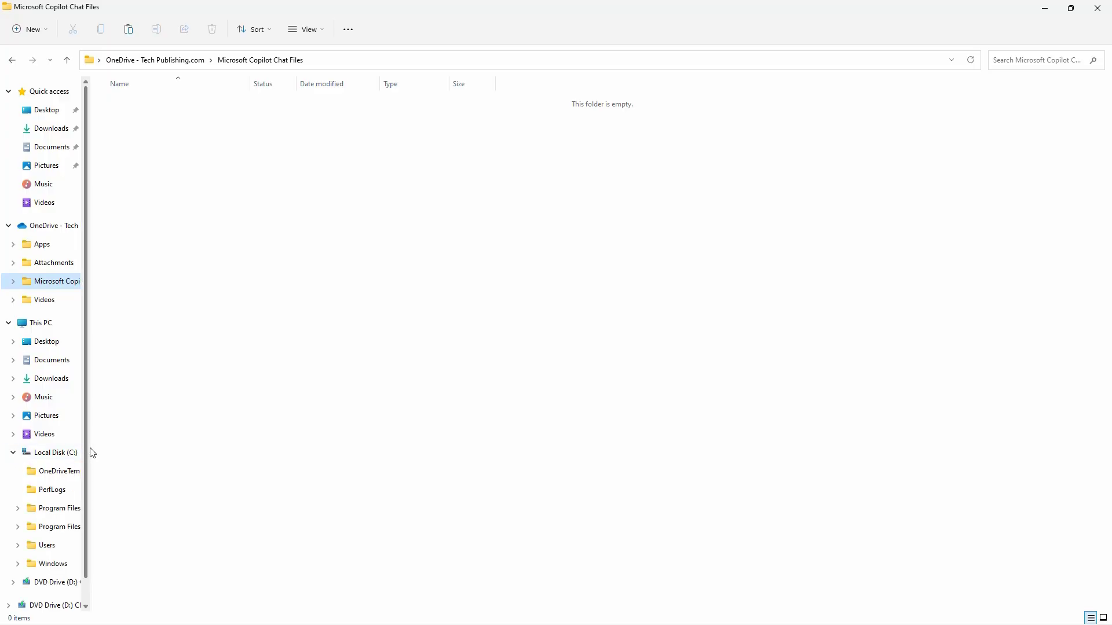
pyautogui.moveTo(90, 452); pyautogui.dragTo(191, 460)
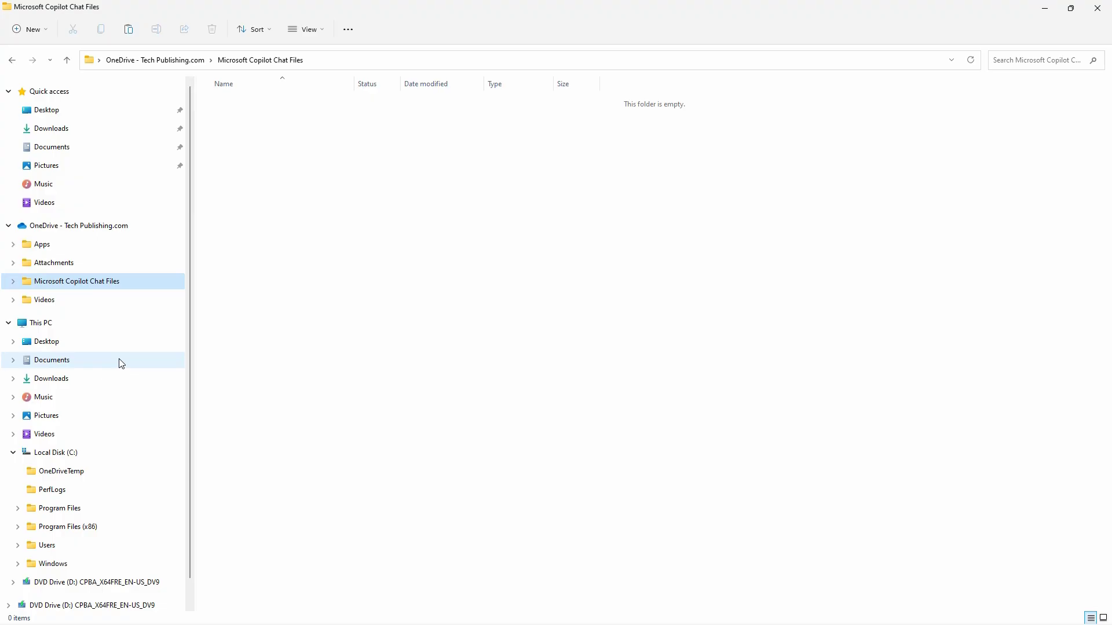
# - Move Financial Sample from Downloads into OneDrive and Book1 (1) into Documents
pyautogui.click(58, 381)
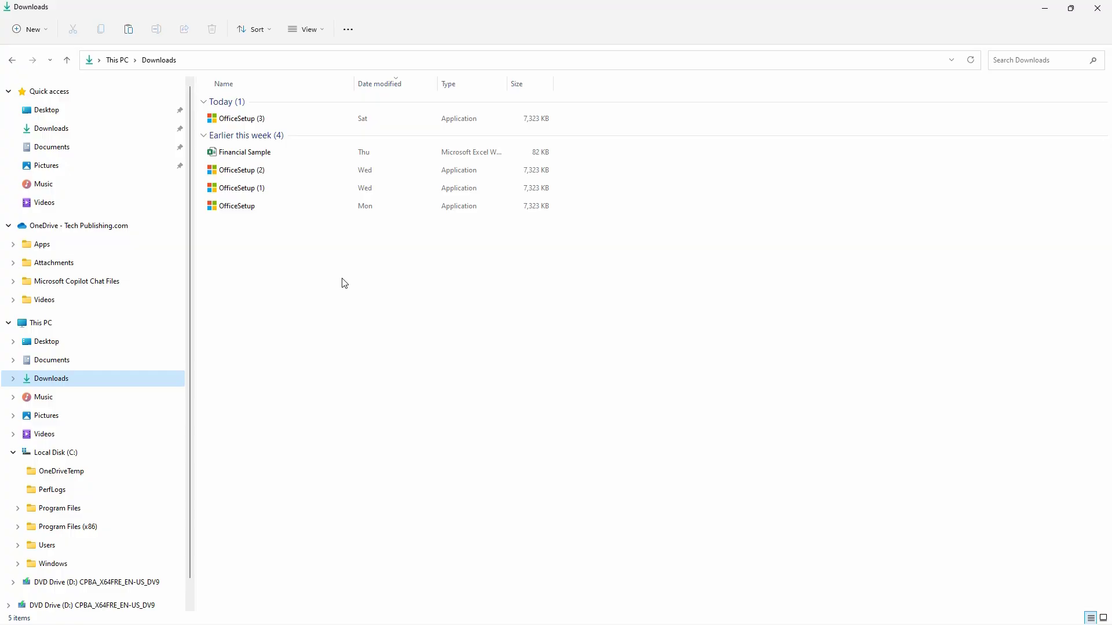
pyautogui.moveTo(260, 153); pyautogui.dragTo(93, 226)
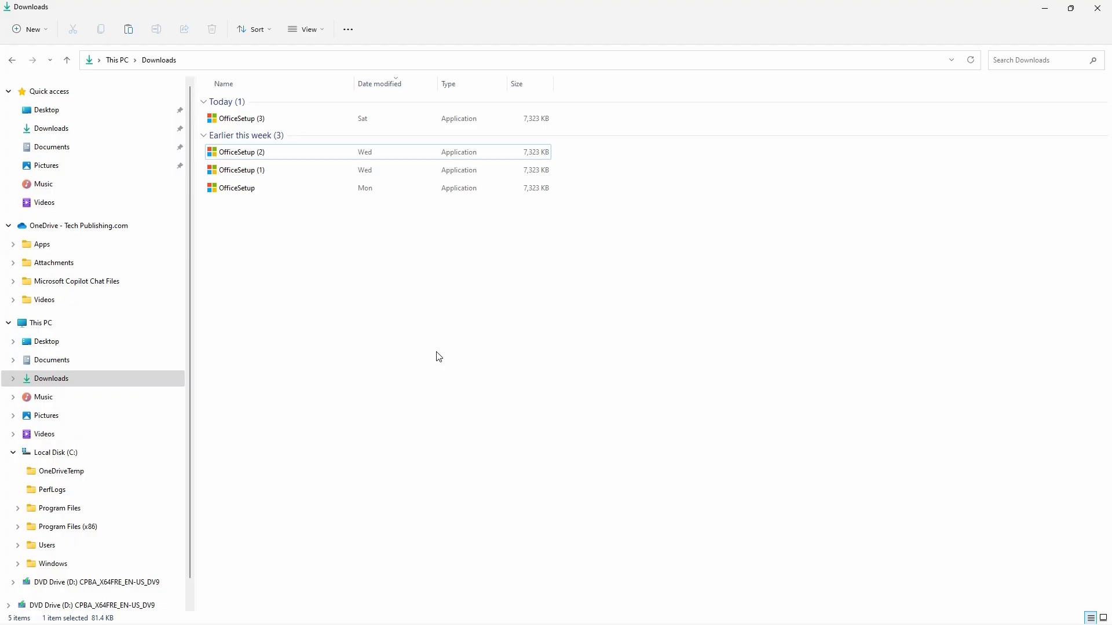
pyautogui.click(69, 230)
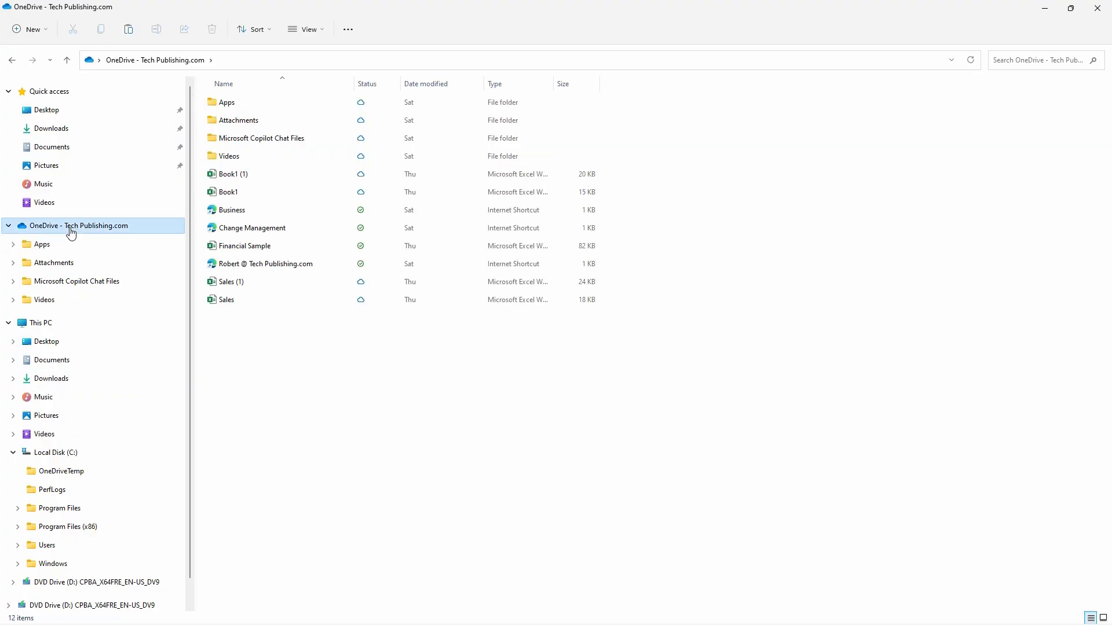
pyautogui.click(247, 247)
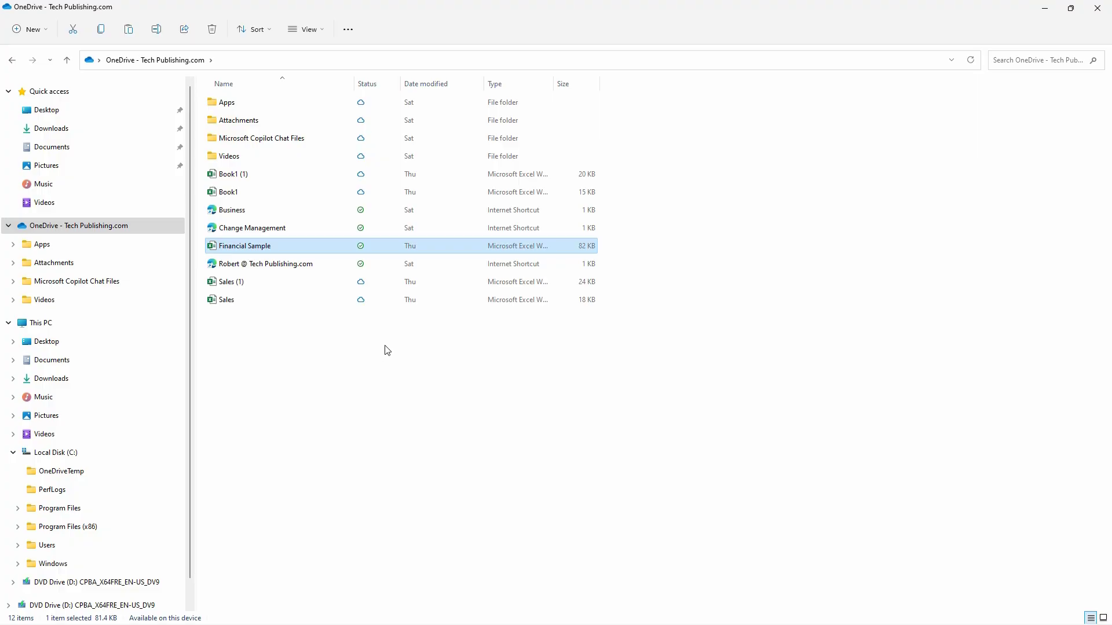
pyautogui.click(230, 175)
pyautogui.moveTo(241, 186); pyautogui.dragTo(90, 357)
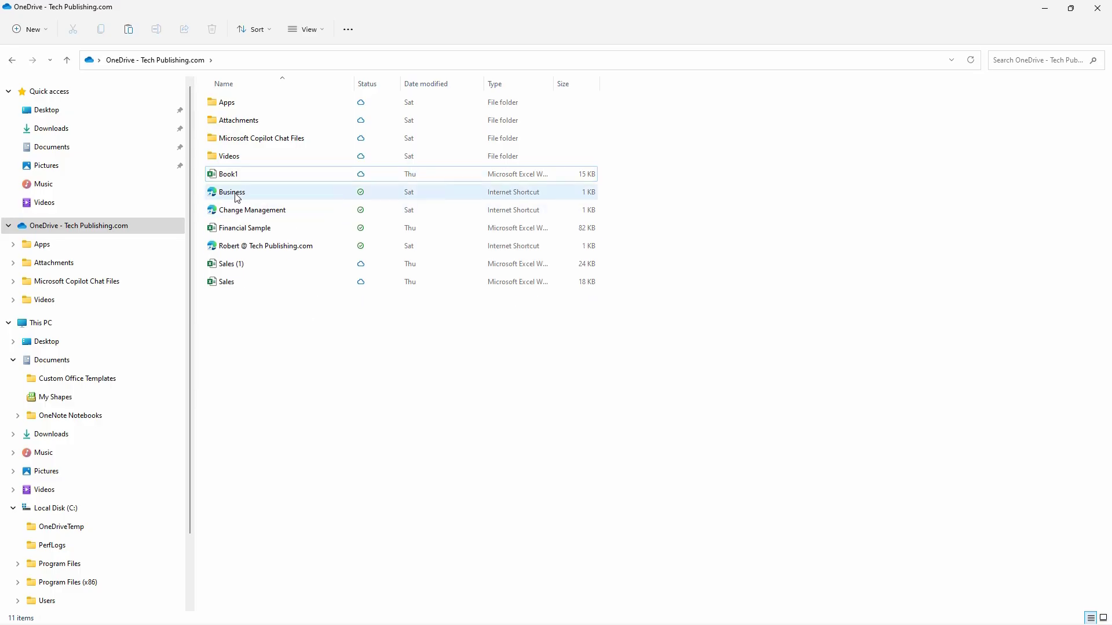
# - Copy the seven files from Book1 to Sales into Documents, verify them, and close Explorer
pyautogui.moveTo(248, 181); pyautogui.dragTo(104, 348)
pyautogui.moveTo(277, 174); pyautogui.dragTo(74, 364)
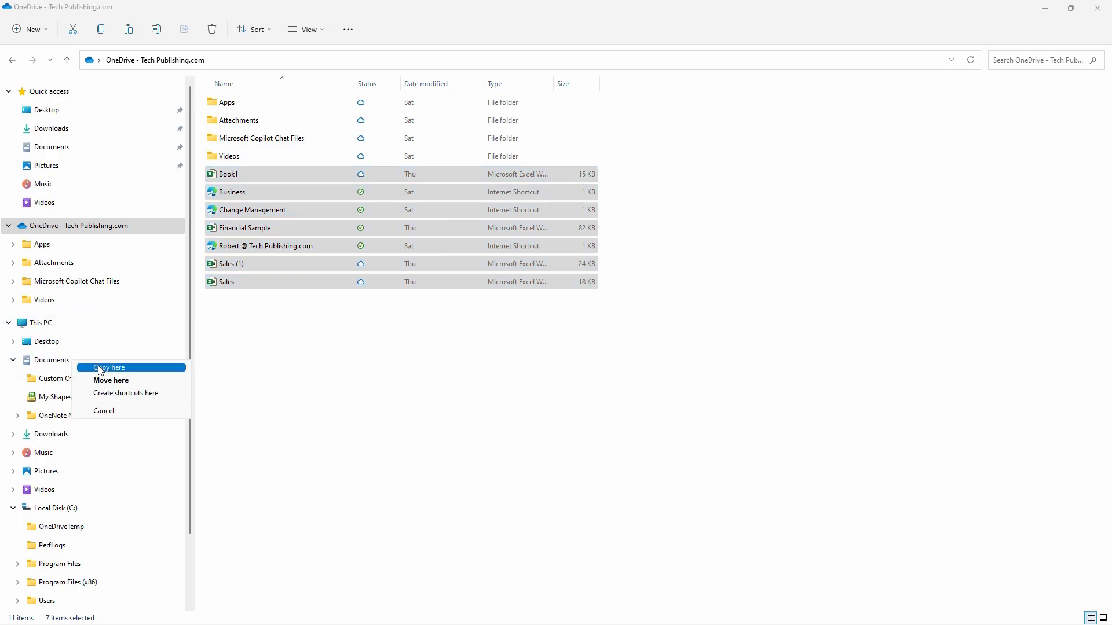
pyautogui.click(99, 370)
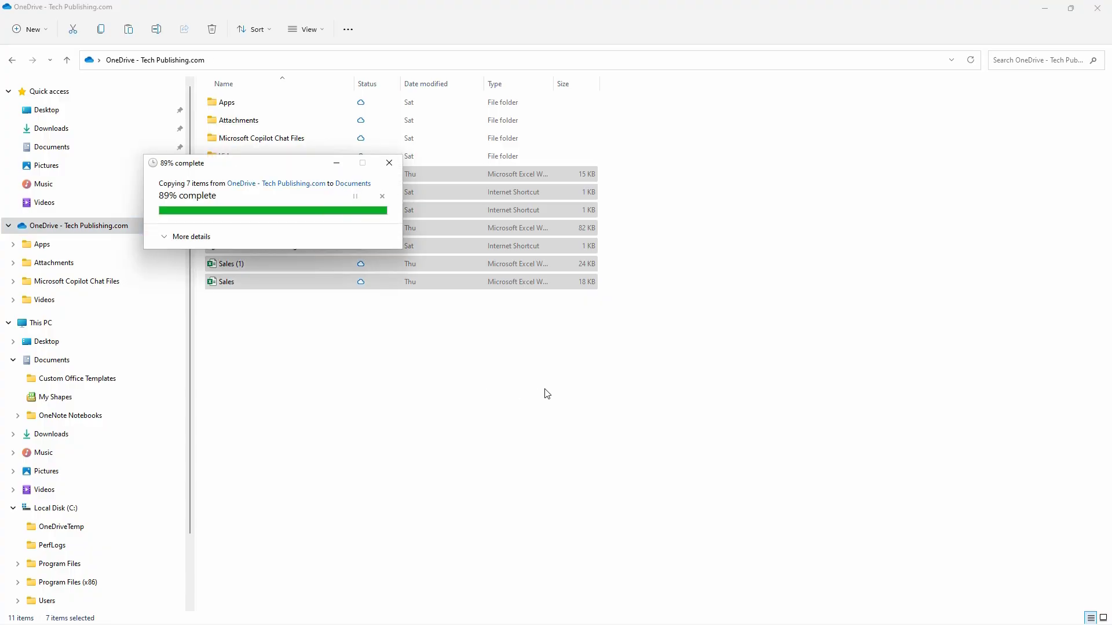
pyautogui.click(40, 361)
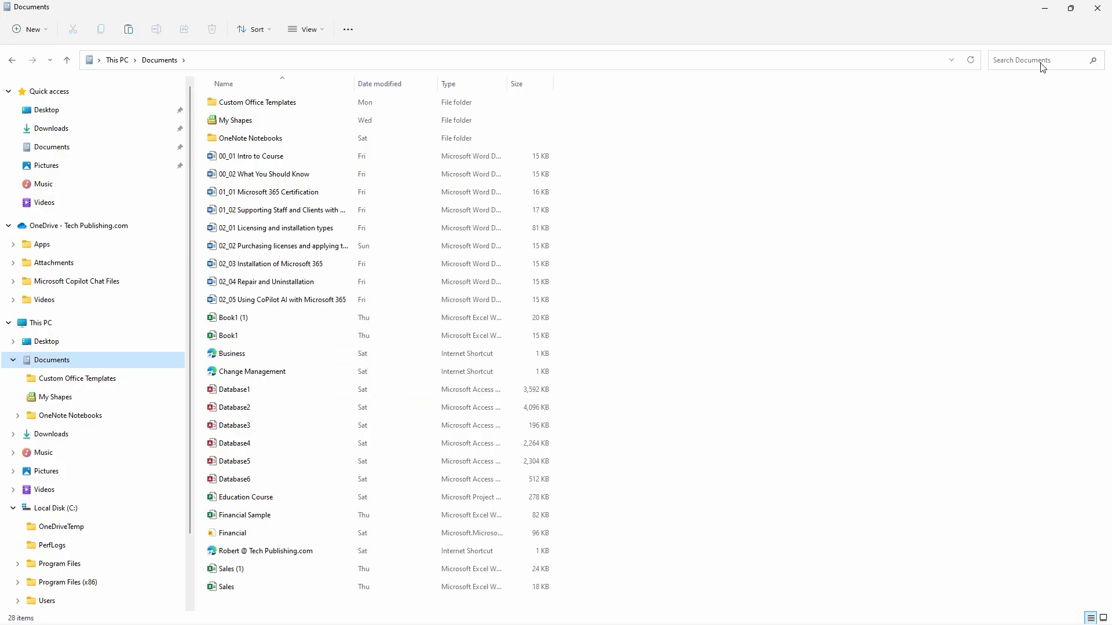
pyautogui.click(1097, 8)
# - Launch Word from Start and type 'This is a test' in a blank document
pyautogui.moveTo(545, 621)
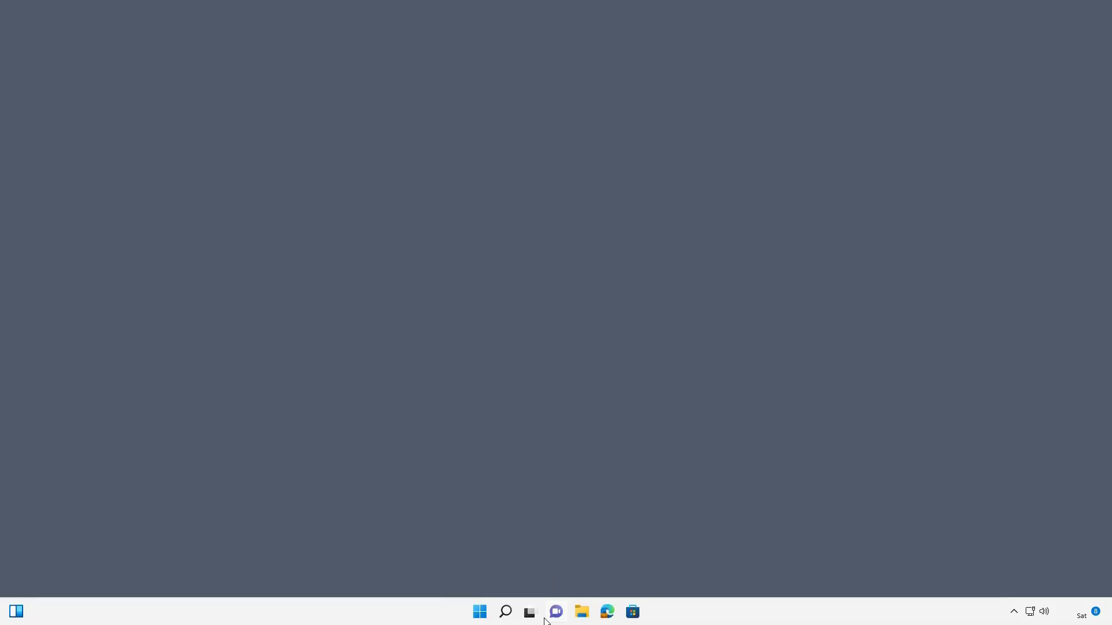
pyautogui.click(479, 611)
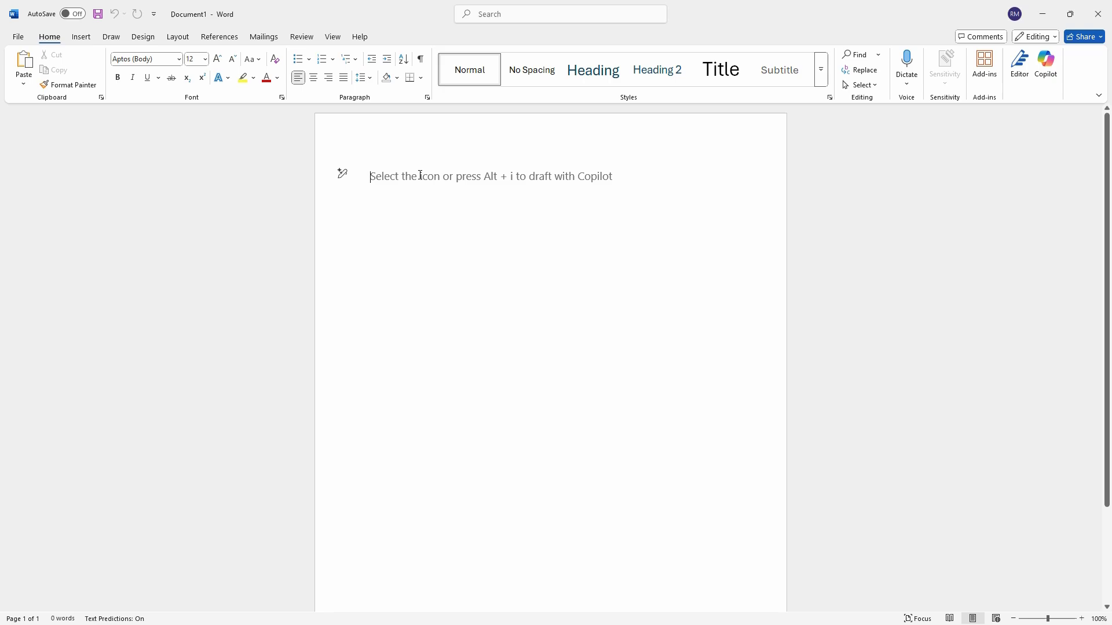
pyautogui.write('This is a test')
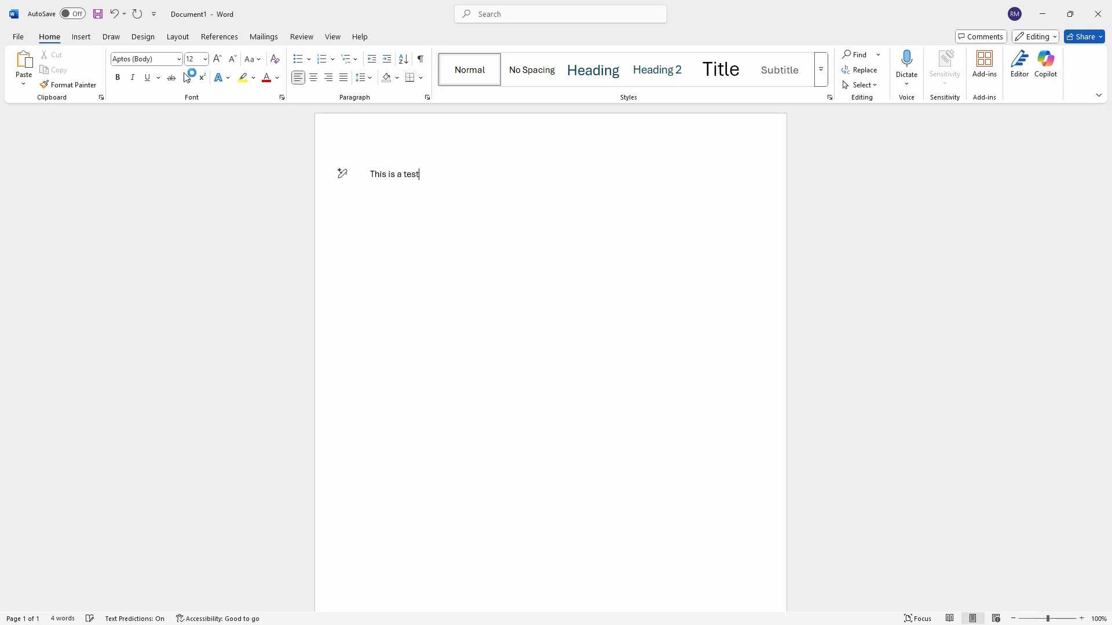
# - Go to Save As and choose OneDrive as the save location
pyautogui.click(21, 38)
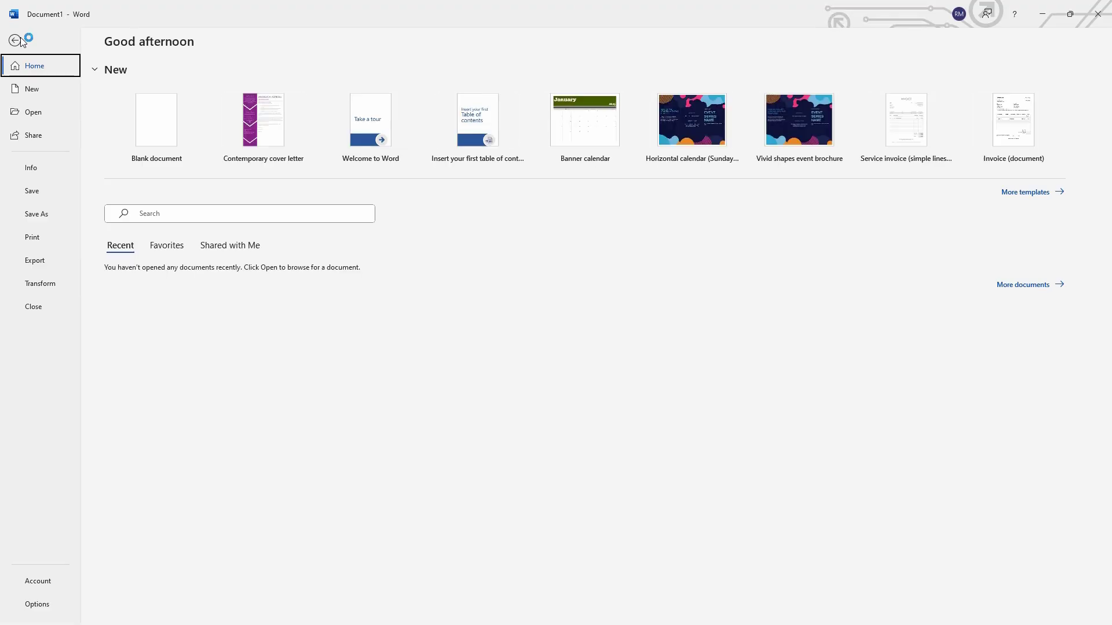
pyautogui.click(41, 213)
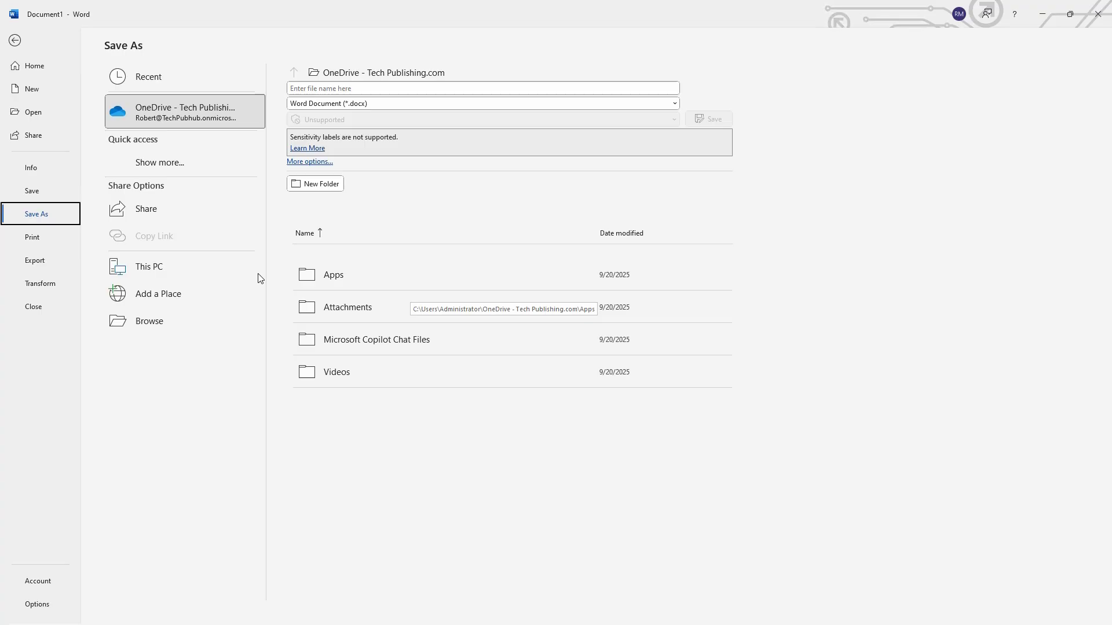
pyautogui.click(163, 321)
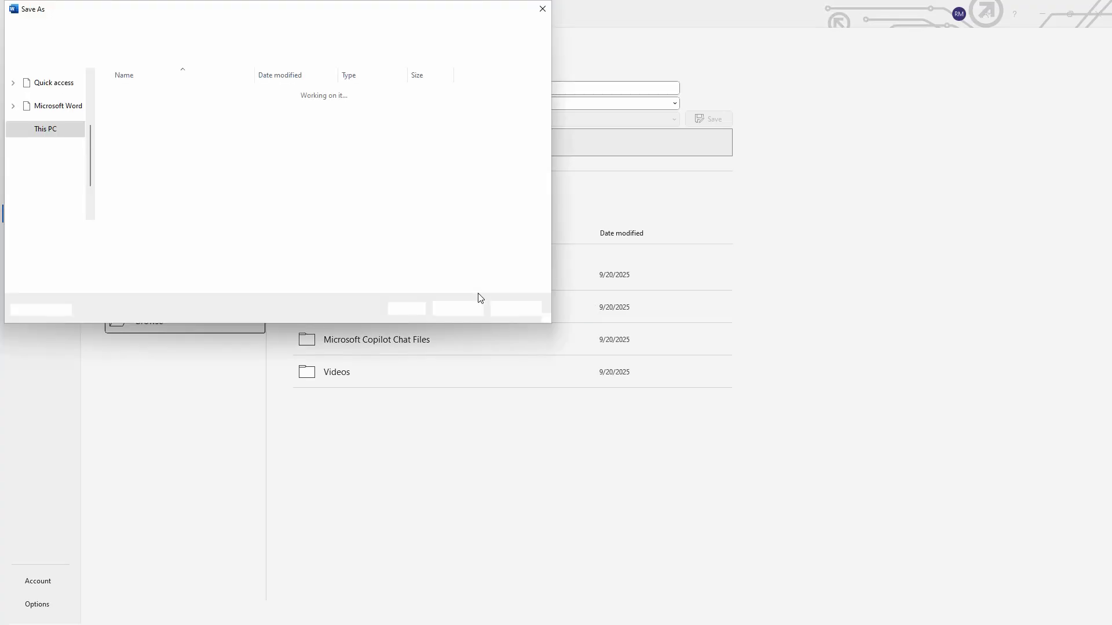
pyautogui.click(515, 309)
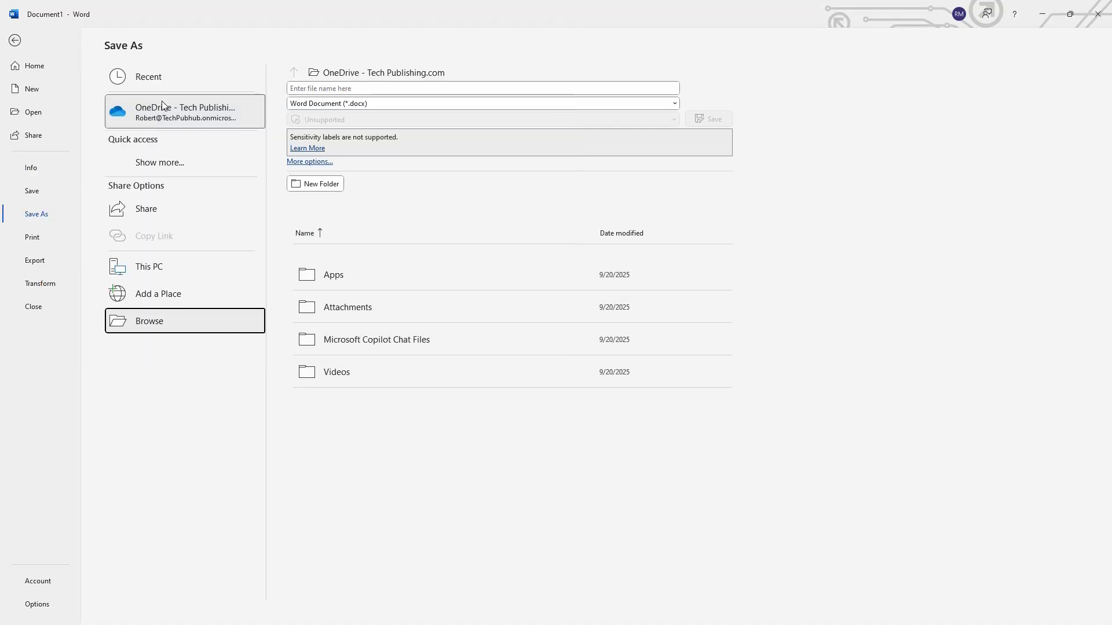
pyautogui.click(173, 111)
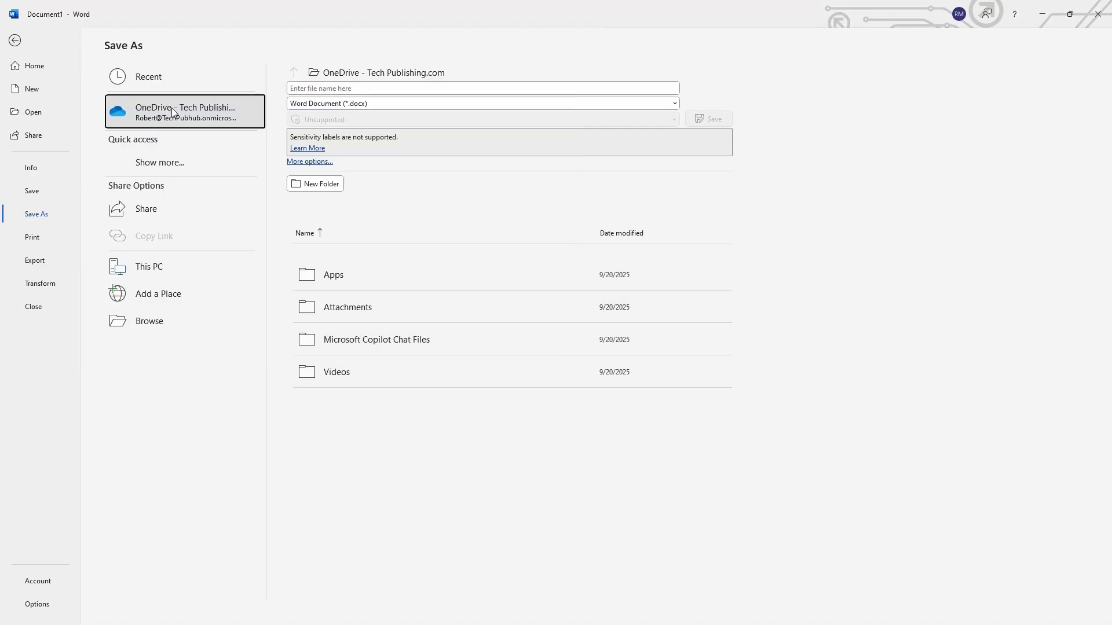
# - Create a 'Word Docs' folder and save the document there as 'This is a test'
pyautogui.click(323, 185)
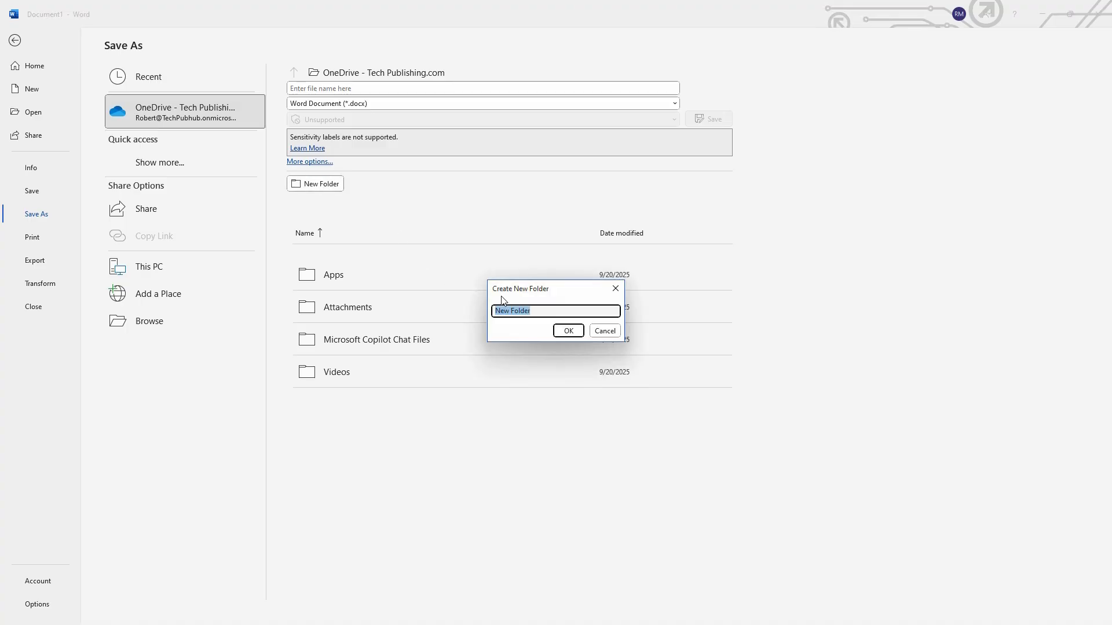
pyautogui.write('Word Docs')
pyautogui.click(568, 330)
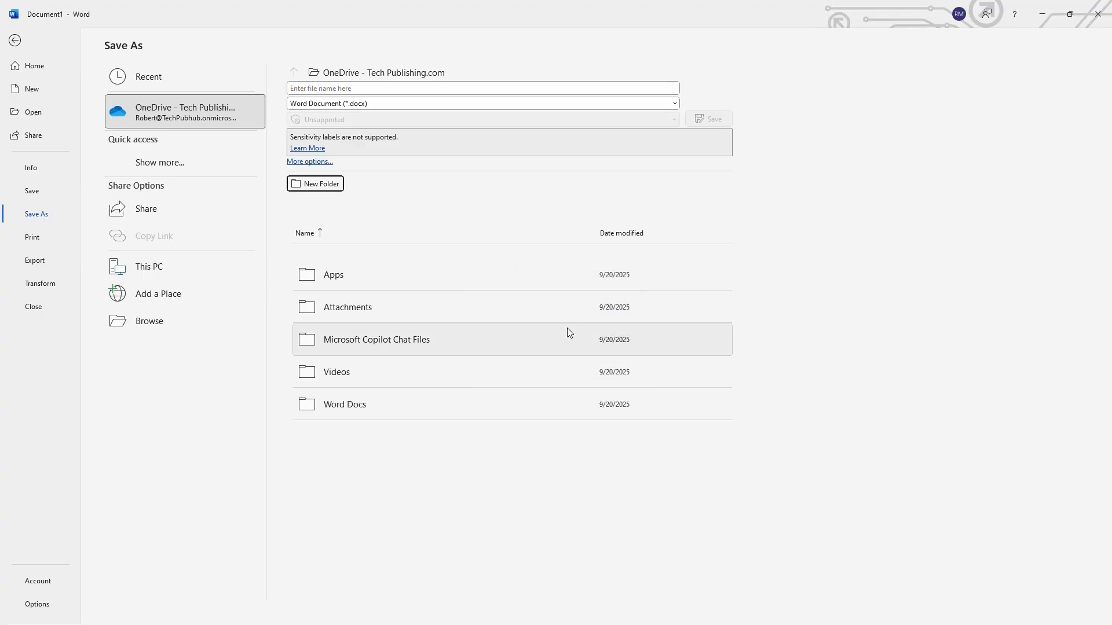
pyautogui.click(353, 403)
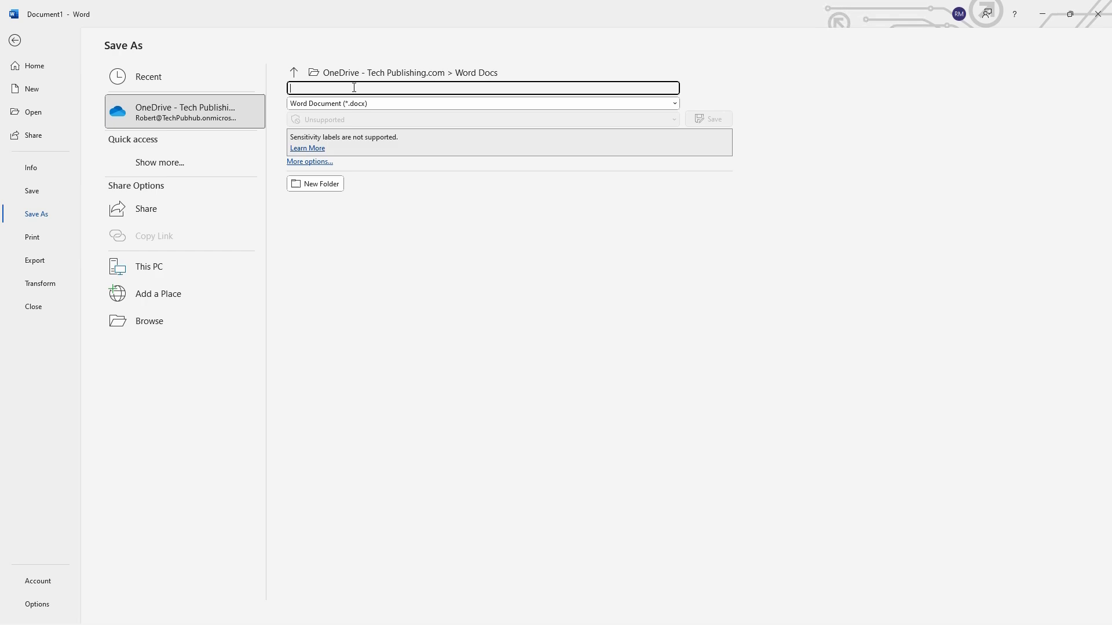
pyautogui.write('This is a test')
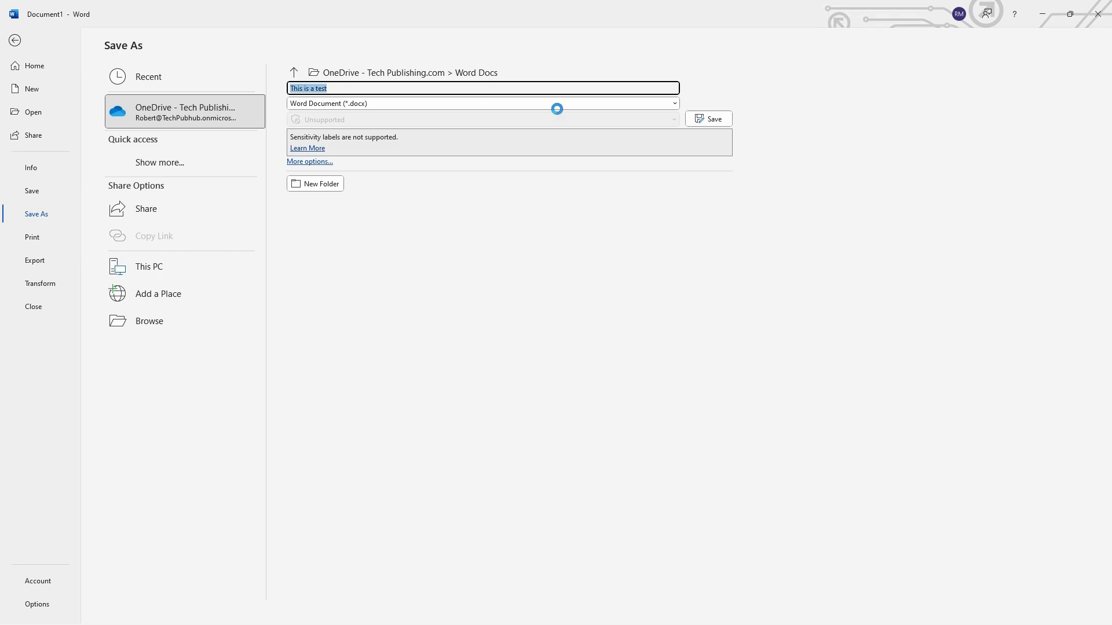
pyautogui.click(700, 124)
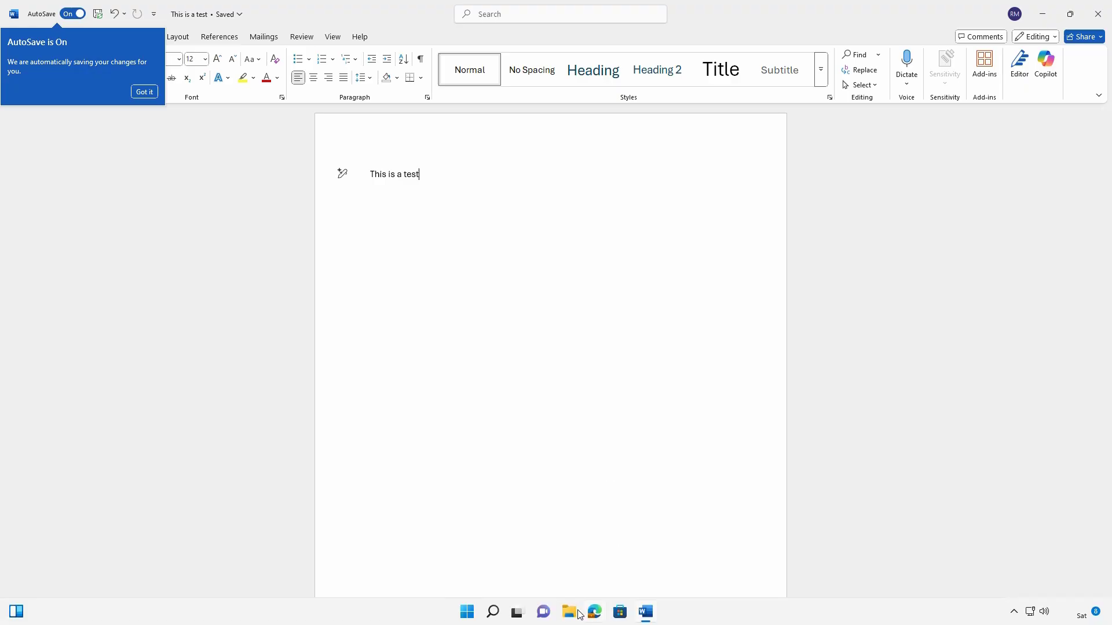
# - Confirm 'This is a test' is in OneDrive's Word Docs folder, then dismiss Word's AutoSave notice
pyautogui.click(579, 615)
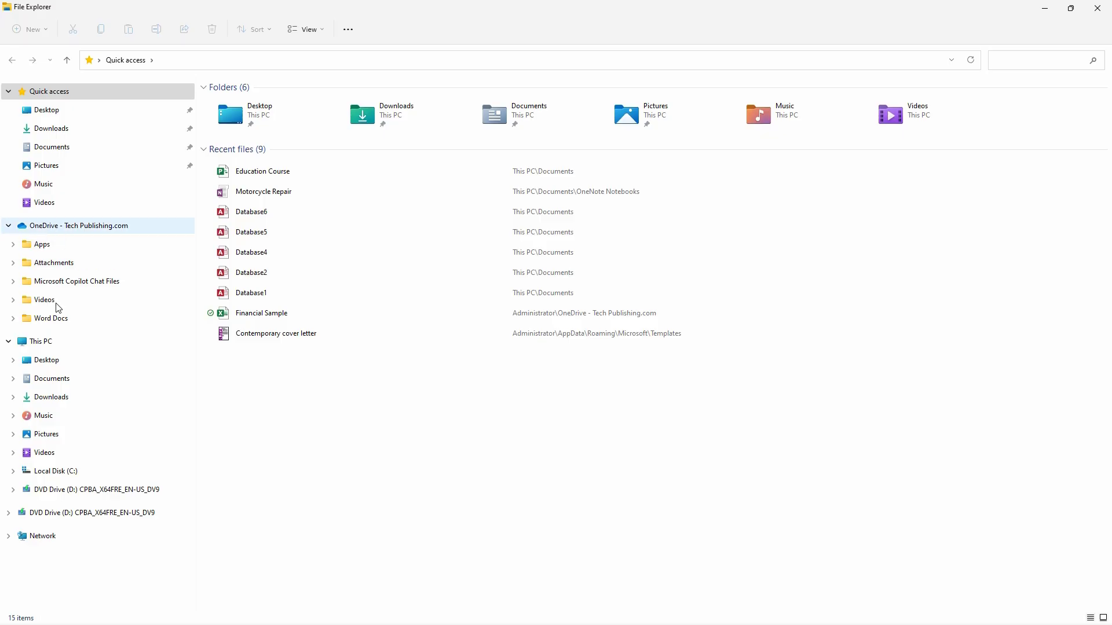
pyautogui.click(82, 319)
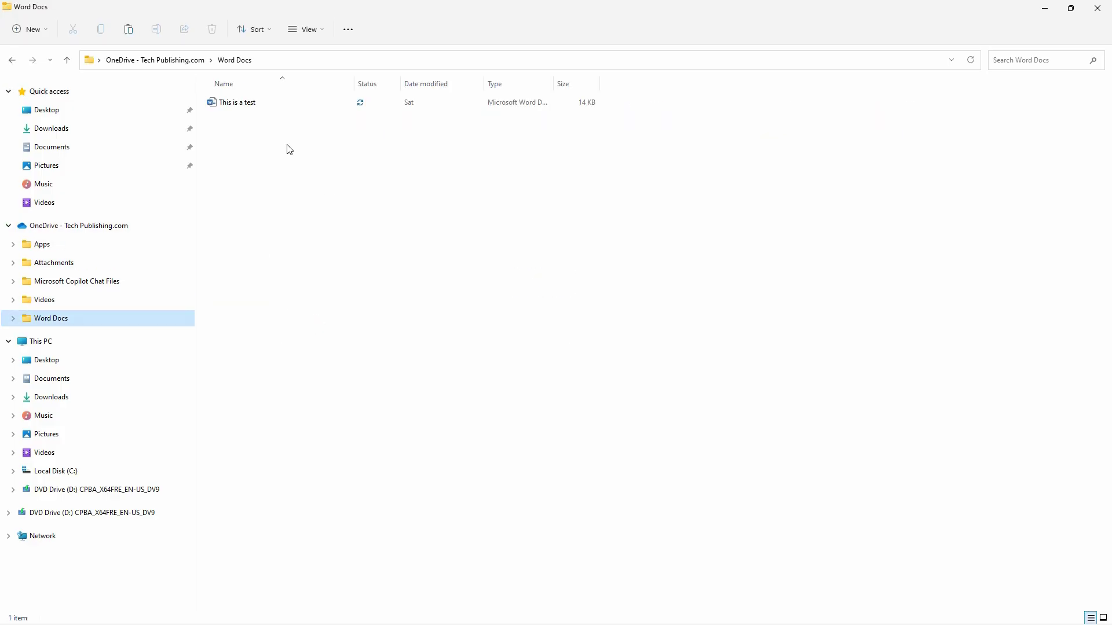
pyautogui.click(243, 107)
pyautogui.click(293, 128)
pyautogui.click(1047, 9)
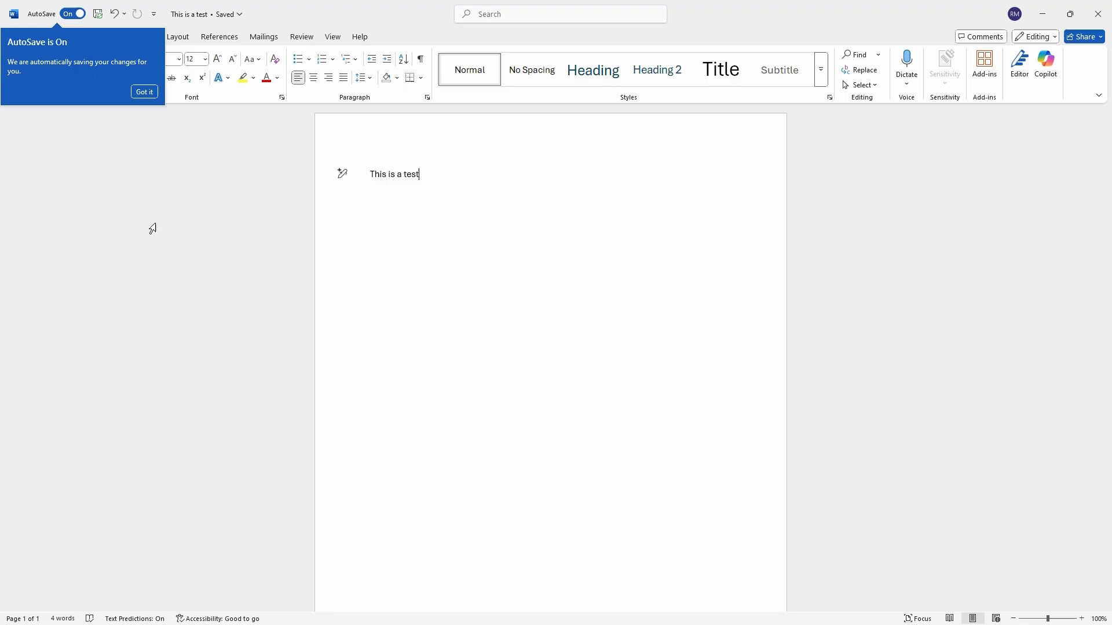
pyautogui.click(144, 92)
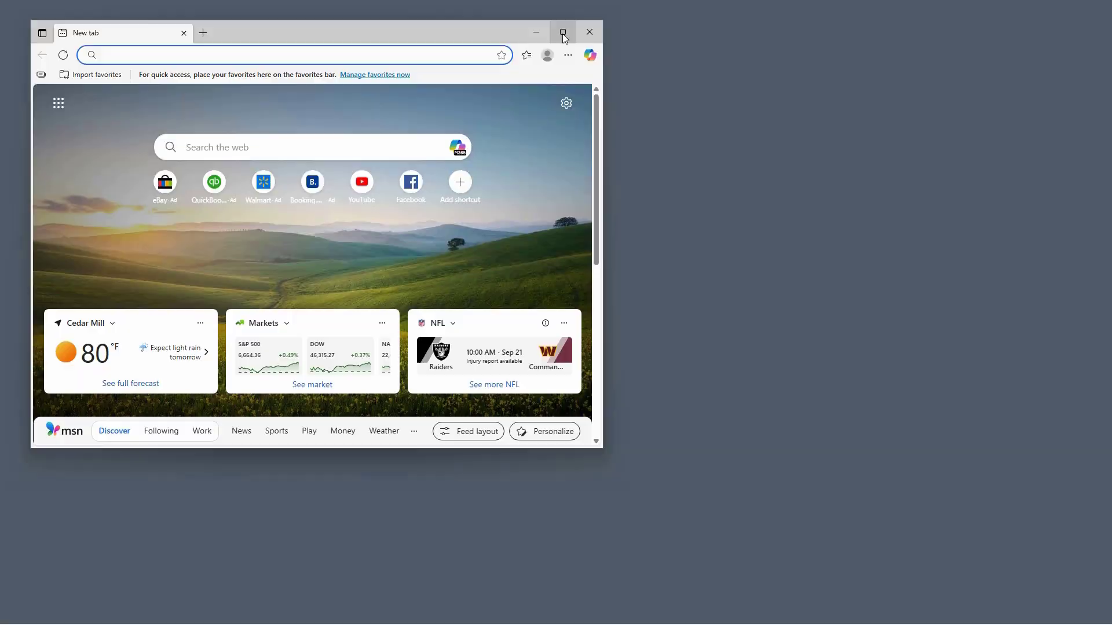
# - Maximize Edge, sign in to OneDrive web, and open the Word Docs folder in My files
pyautogui.click(563, 34)
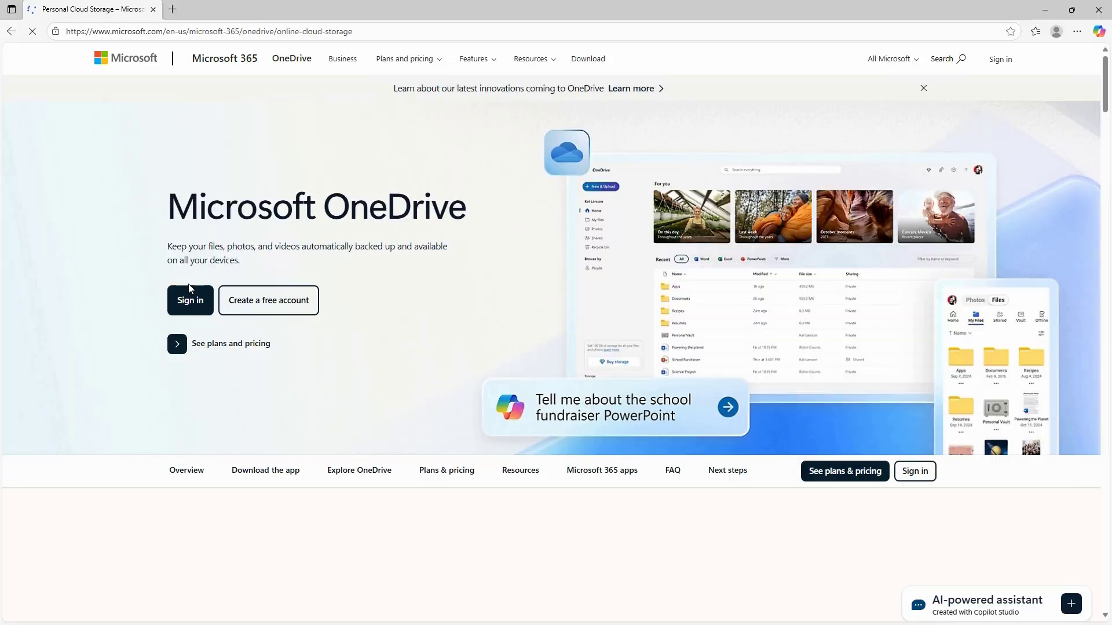
pyautogui.click(189, 300)
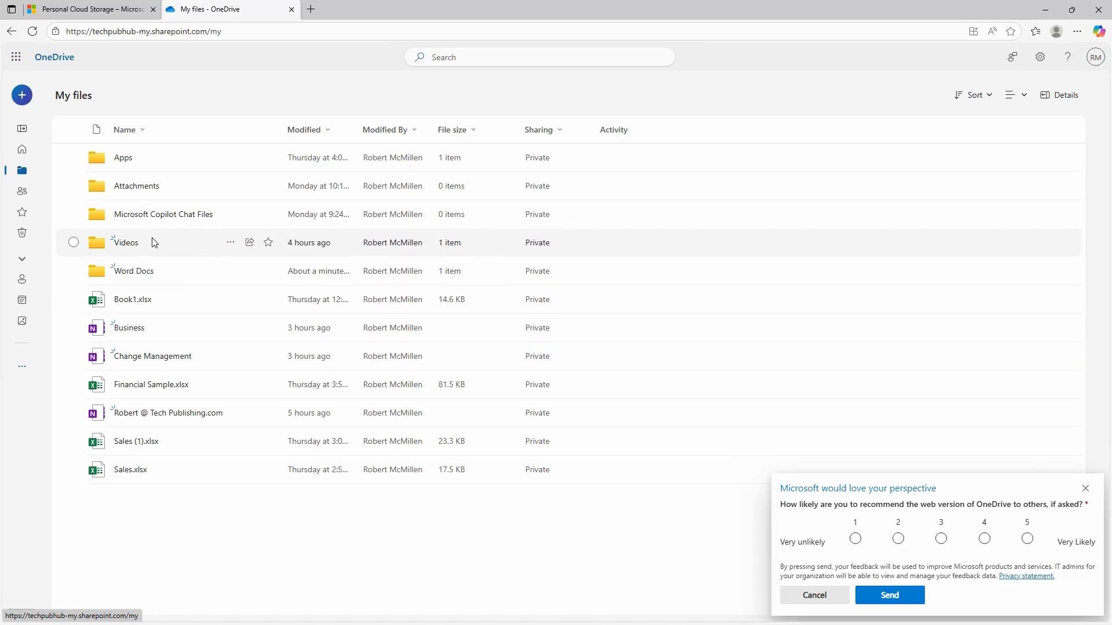
pyautogui.click(136, 272)
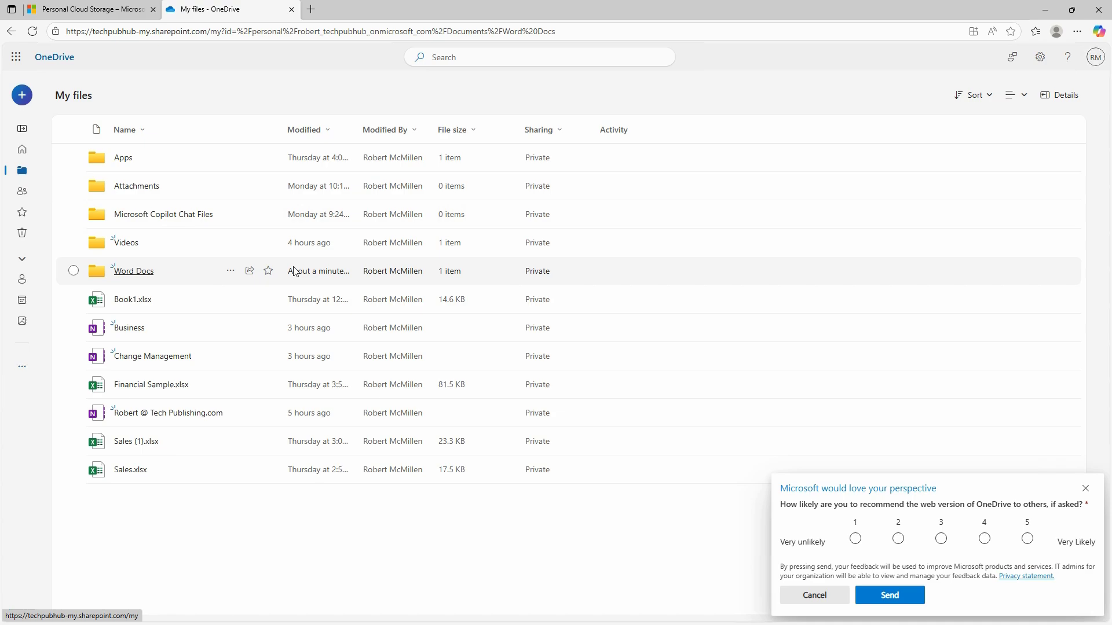